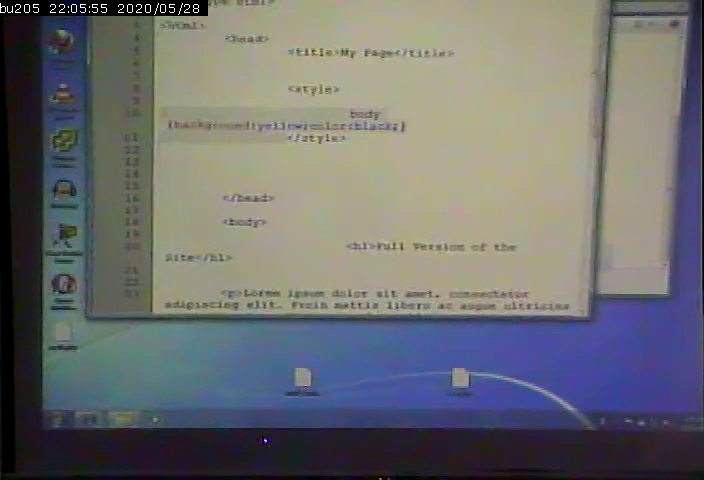
# - Close the HTML page and open the left desktop PHP config file in Notepad++
pyautogui.hotkey('alt', 'F4')
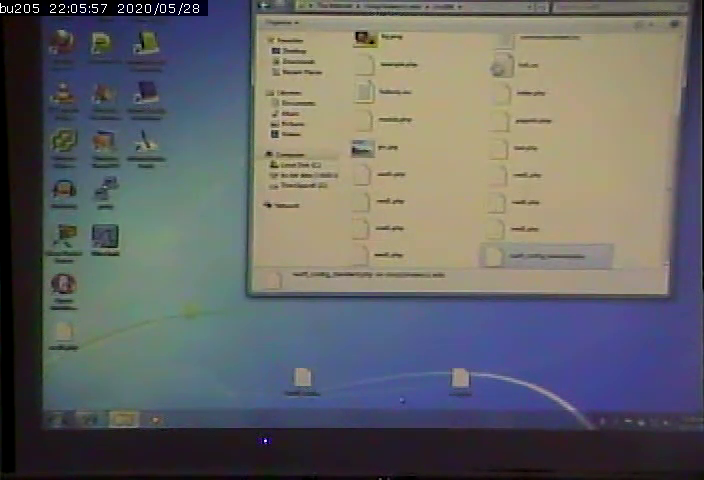
pyautogui.rightClick(468, 380)
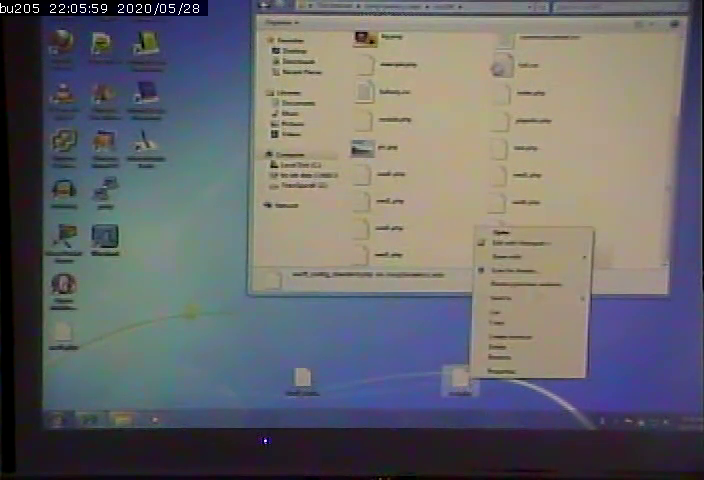
pyautogui.rightClick(305, 378)
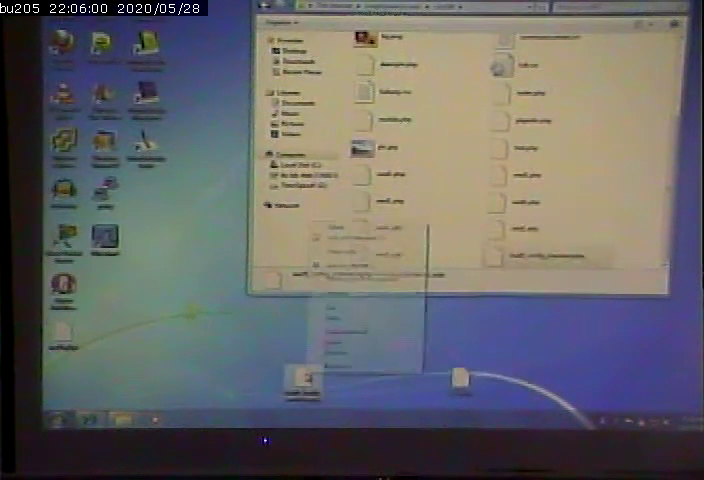
pyautogui.click(372, 238)
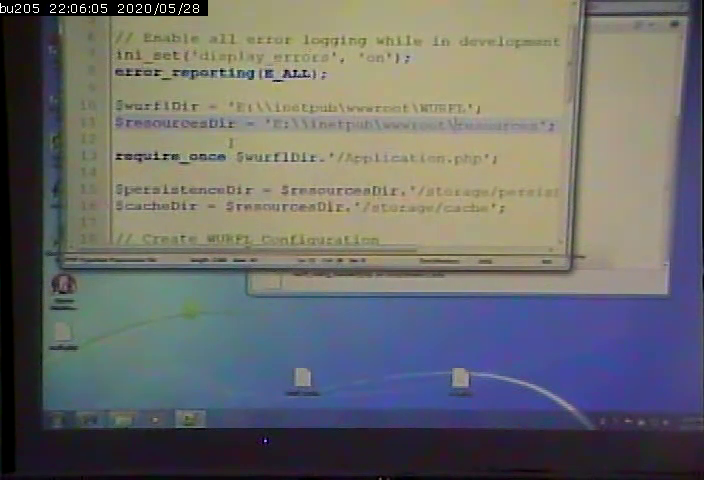
pyautogui.scroll(-5, 232, 143)
pyautogui.scroll(-2, 239, 157)
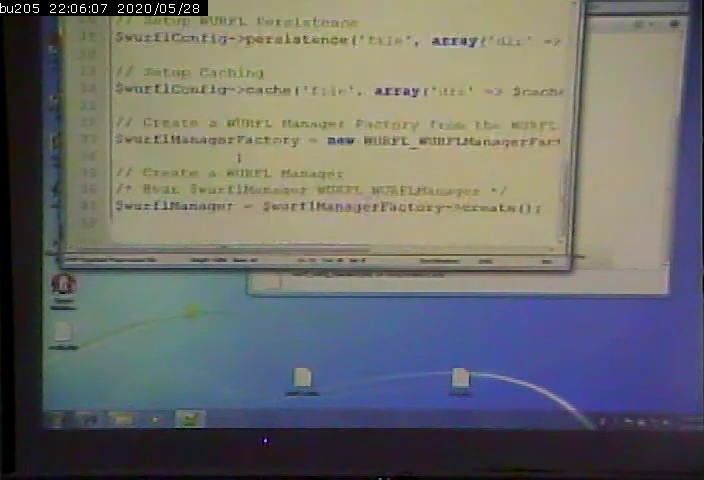
pyautogui.scroll(5, 239, 157)
pyautogui.scroll(4, 239, 157)
pyautogui.scroll(-4, 292, 173)
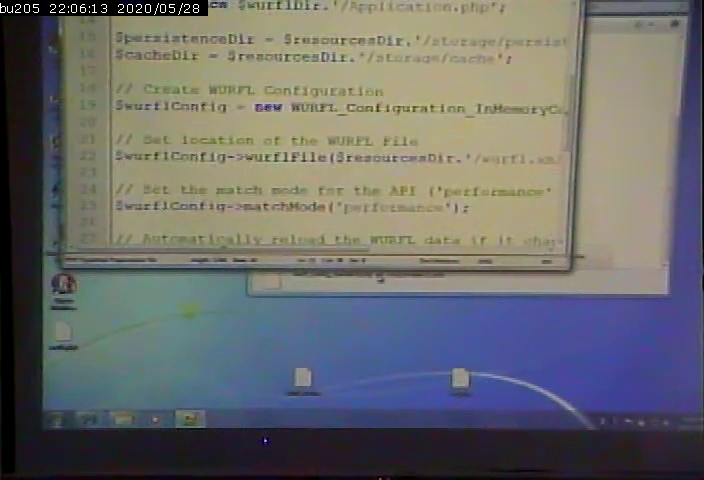
pyautogui.scroll(3, 328, 235)
pyautogui.scroll(1, 329, 208)
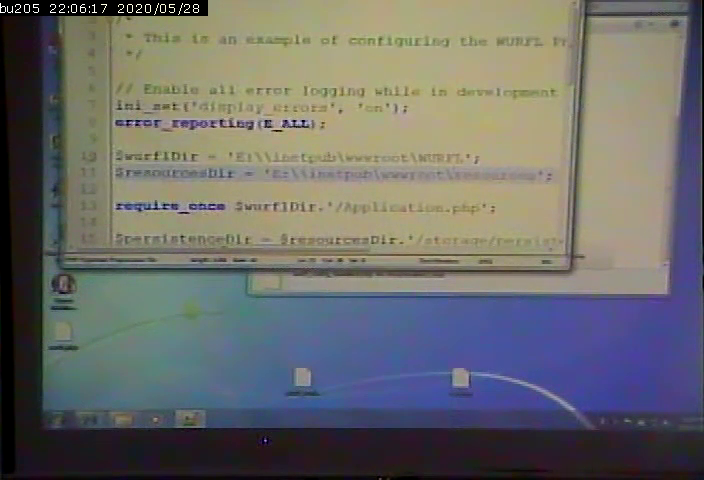
# - Select the $resourcesDir path line in the WURFL configuration file
pyautogui.tripleClick(300, 157)
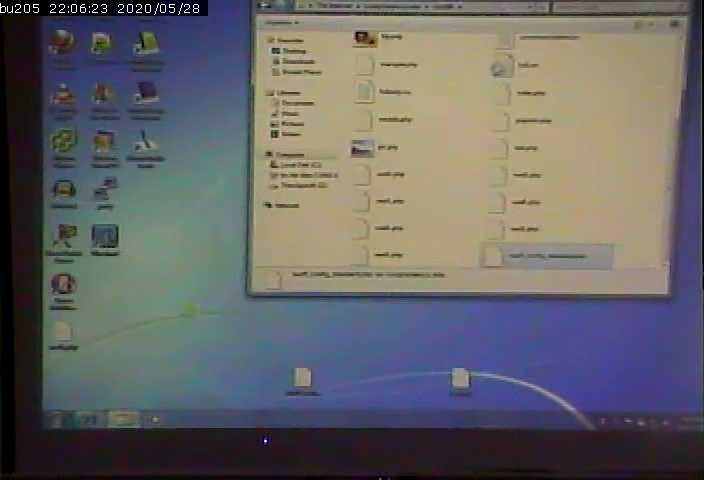
pyautogui.rightClick(460, 378)
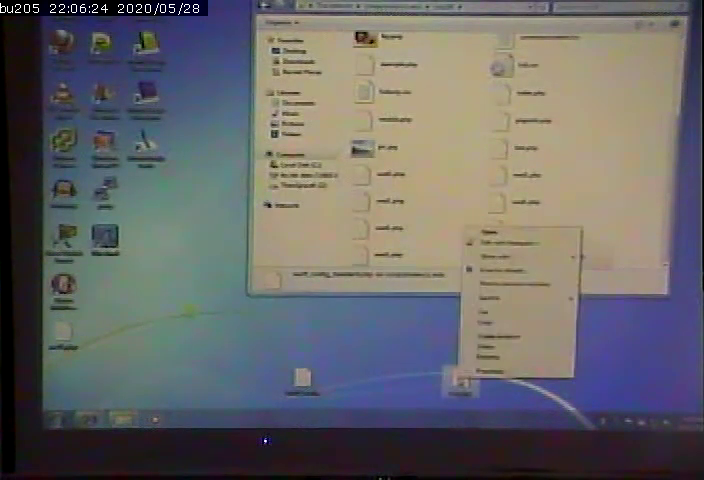
pyautogui.click(490, 243)
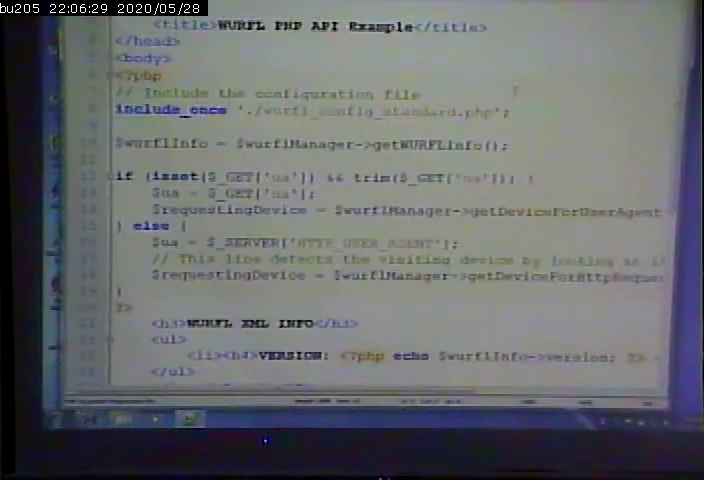
pyautogui.moveTo(114, 110); pyautogui.dragTo(510, 110)
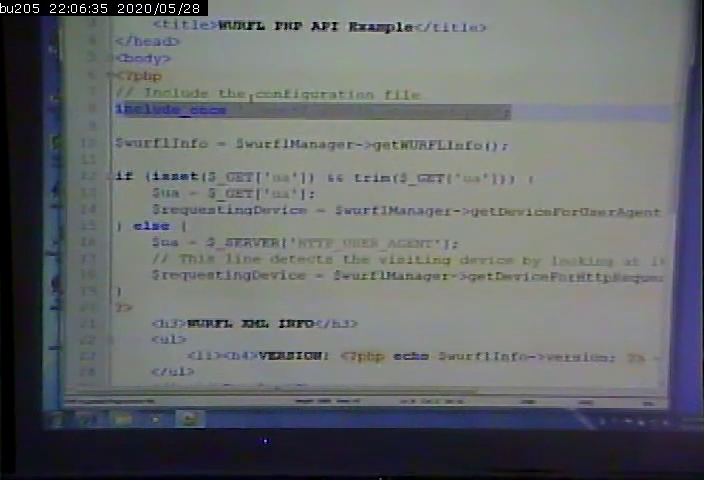
pyautogui.click(371, 145)
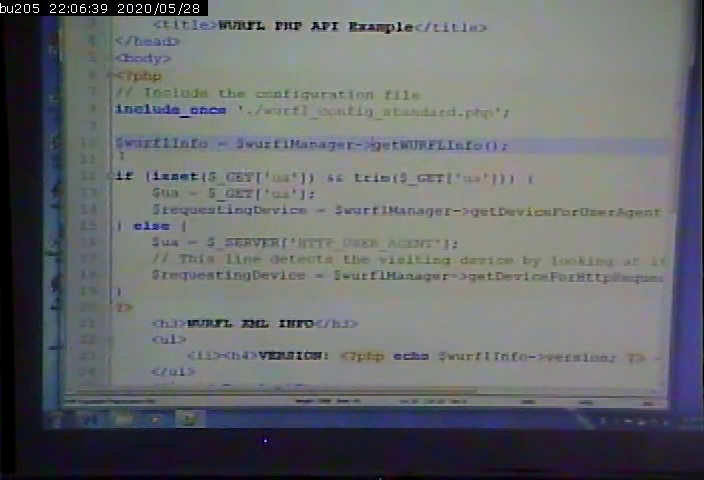
pyautogui.press('Down')
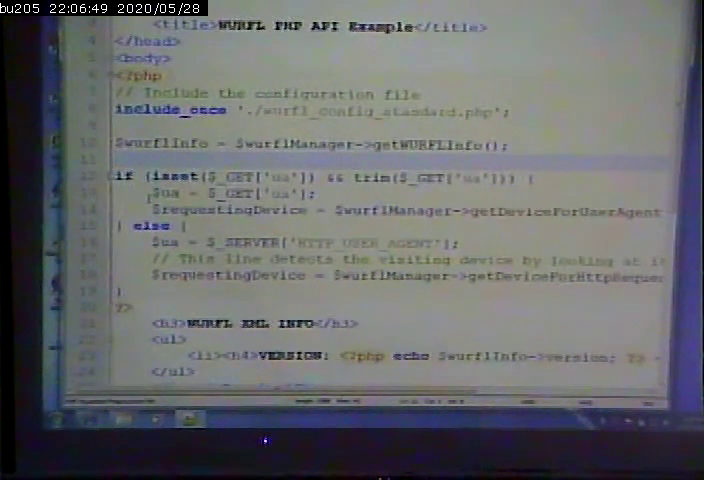
pyautogui.click(150, 196)
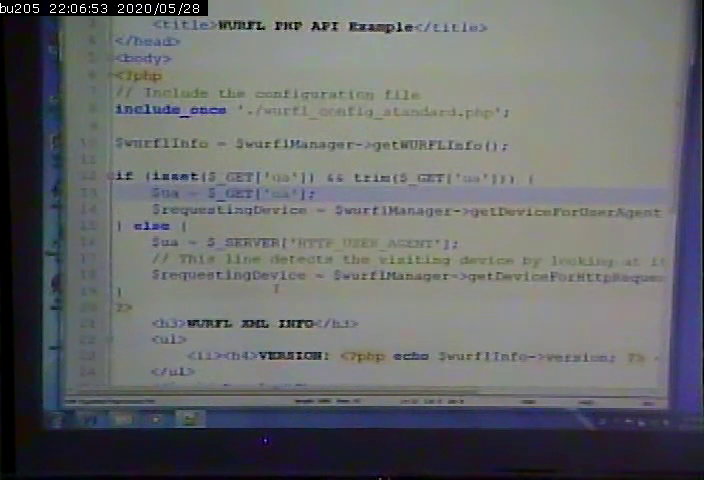
pyautogui.scroll(-3, 276, 289)
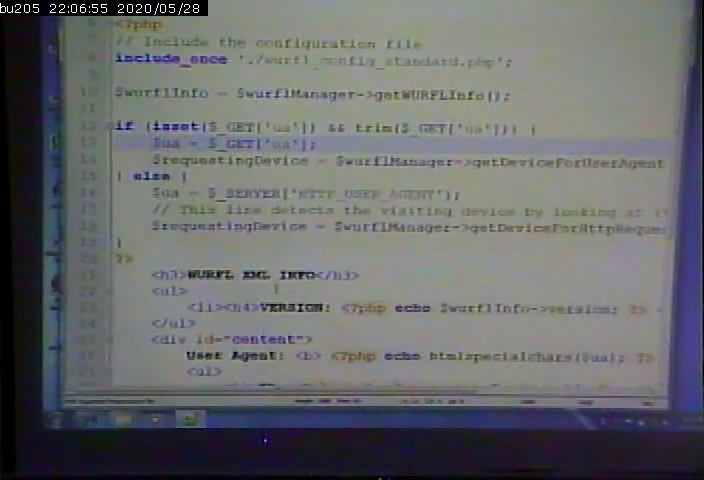
pyautogui.scroll(-3, 276, 289)
pyautogui.scroll(-3, 370, 250)
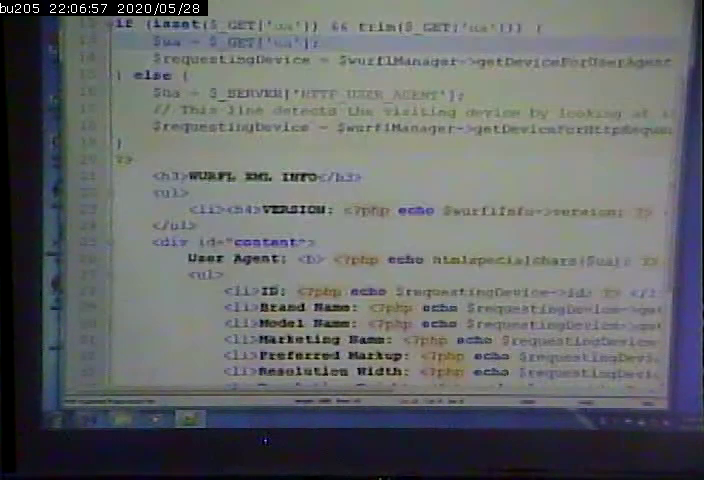
pyautogui.scroll(-3, 370, 250)
pyautogui.scroll(3, 283, 273)
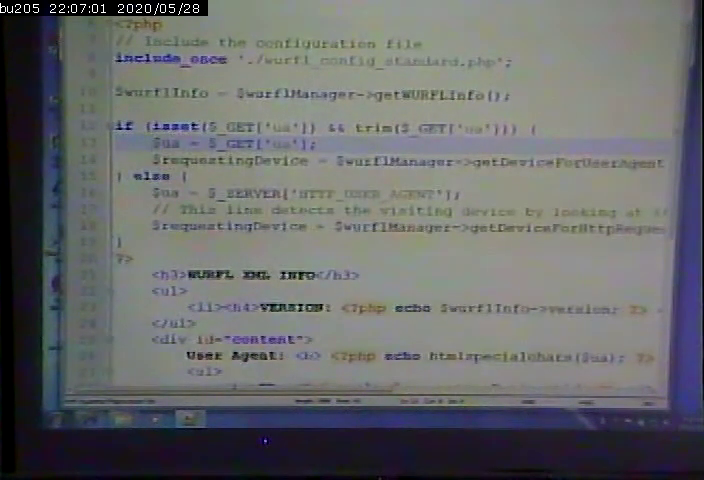
pyautogui.hotkey('alt', 'F4')
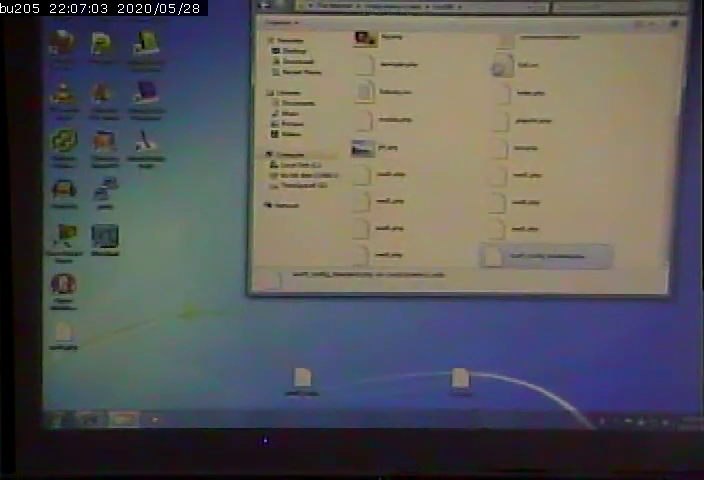
pyautogui.scroll(2, 460, 150)
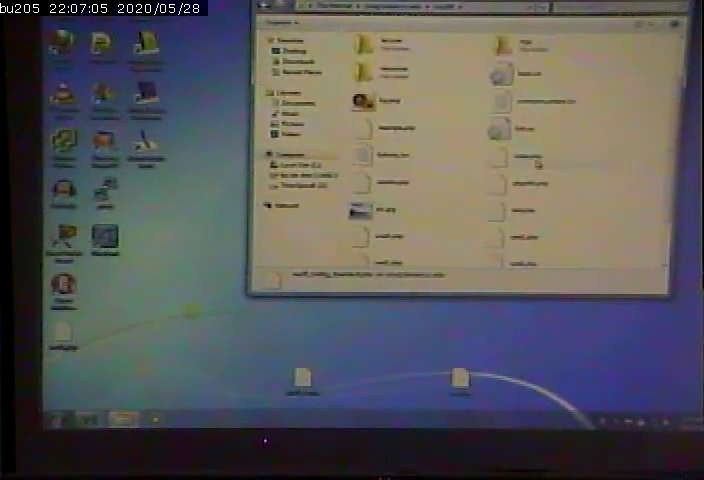
# - Copy the example PHP file to the desktop and open the copy in Notepad++
pyautogui.rightClick(368, 130)
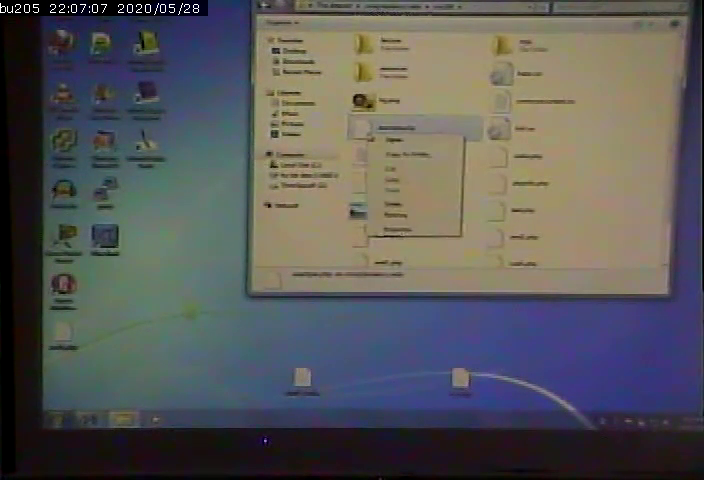
pyautogui.click(405, 180)
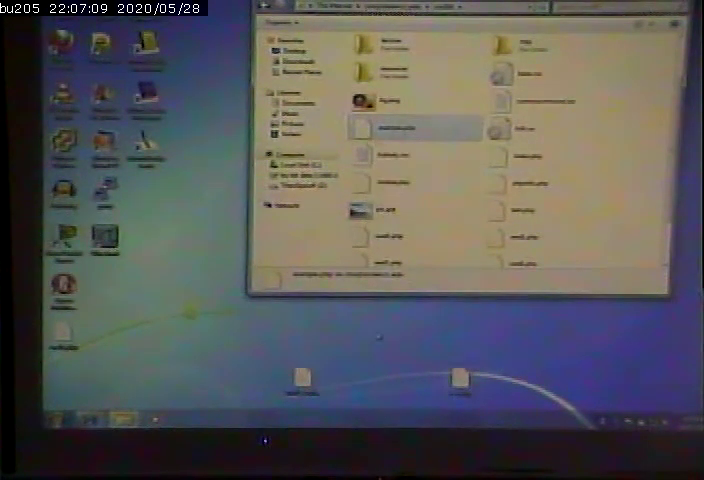
pyautogui.rightClick(377, 216)
pyautogui.click(405, 256)
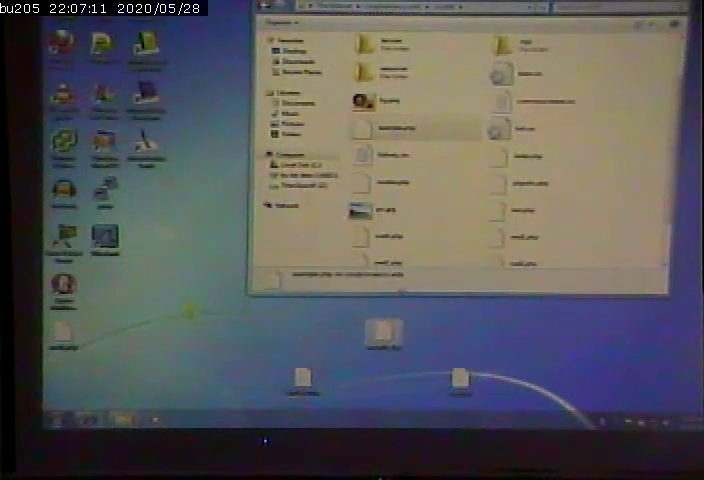
pyautogui.rightClick(385, 332)
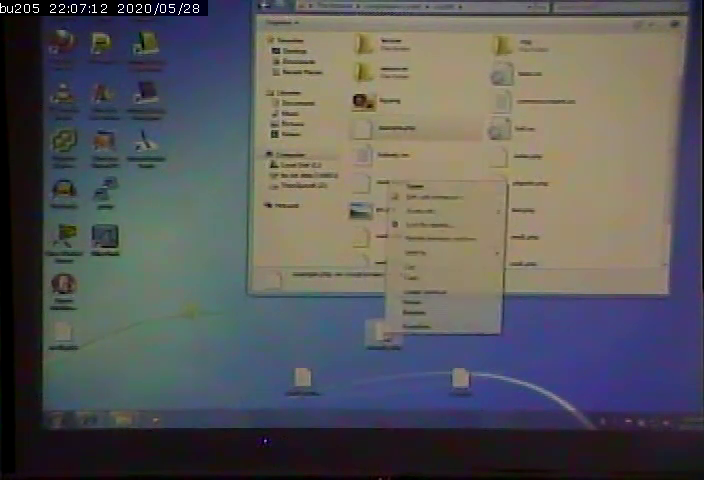
pyautogui.click(432, 198)
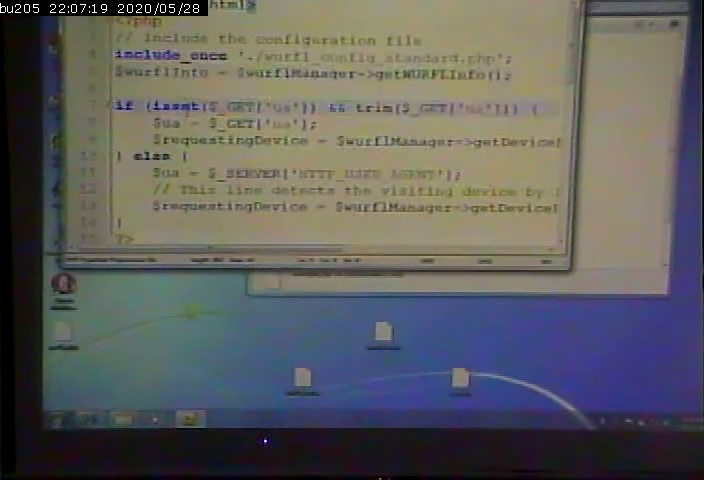
pyautogui.moveTo(190, 106); pyautogui.dragTo(462, 174)
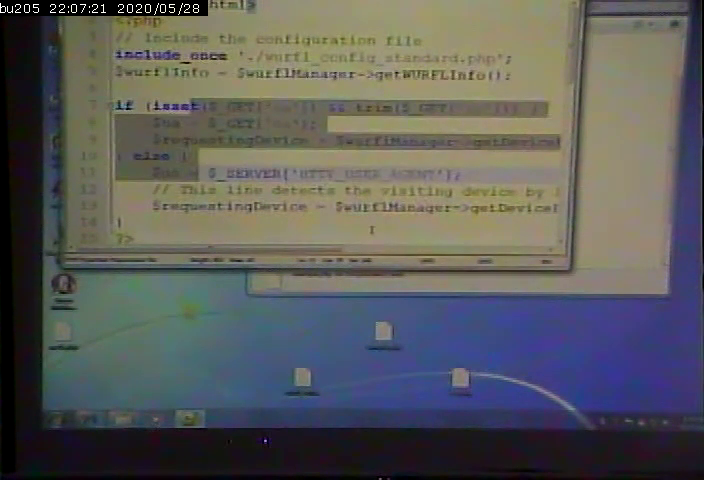
pyautogui.scroll(-2, 371, 230)
pyautogui.scroll(-1, 366, 220)
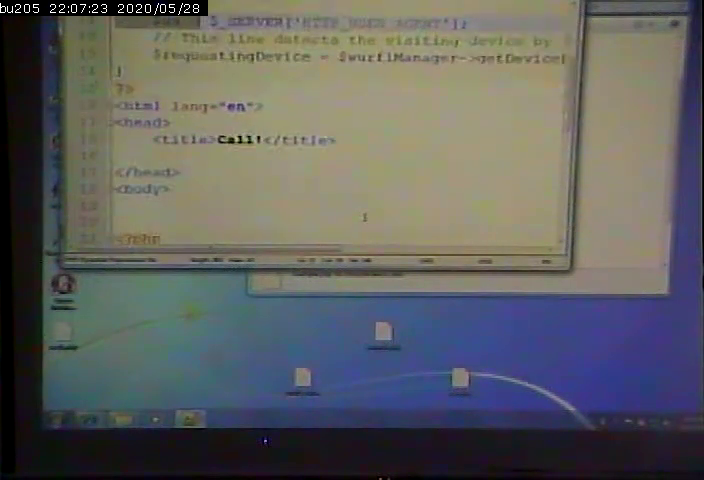
pyautogui.scroll(3, 364, 217)
pyautogui.click(120, 156)
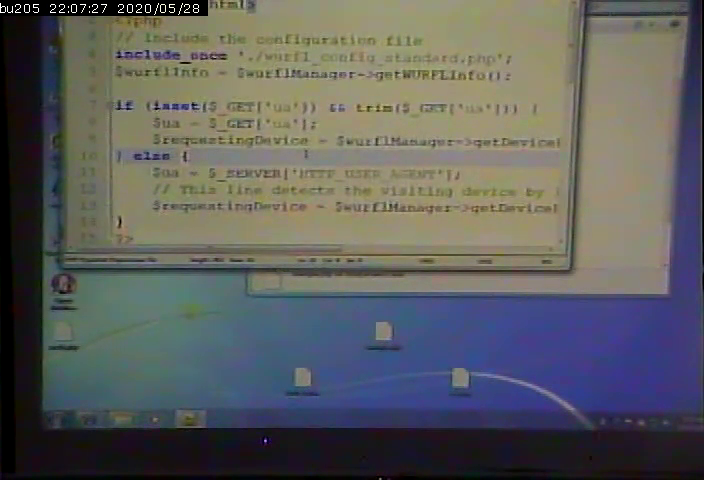
pyautogui.scroll(-2, 305, 154)
pyautogui.scroll(-4, 305, 154)
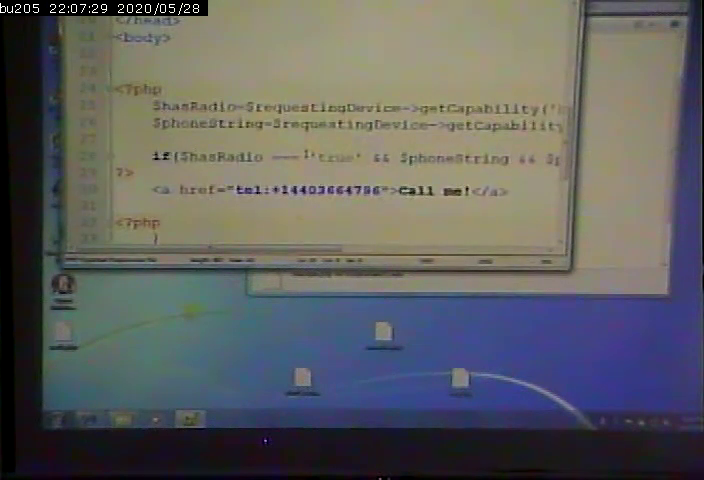
pyautogui.moveTo(292, 247)
pyautogui.mouseDown()
pyautogui.moveTo(450, 248)
pyautogui.moveTo(330, 248)
pyautogui.mouseUp()
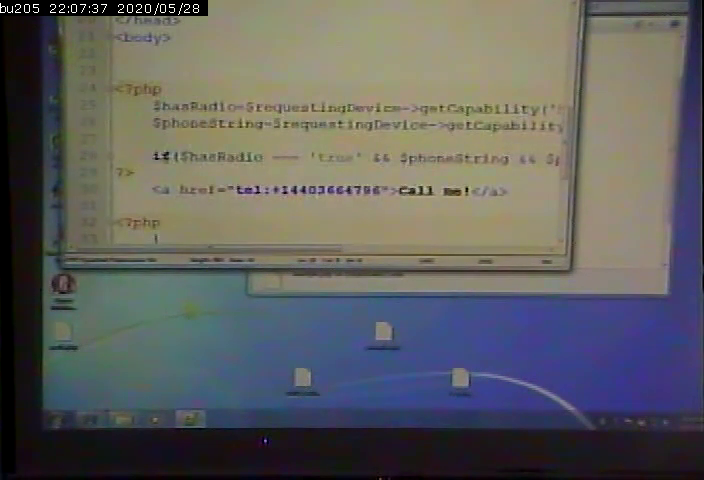
pyautogui.click(175, 157)
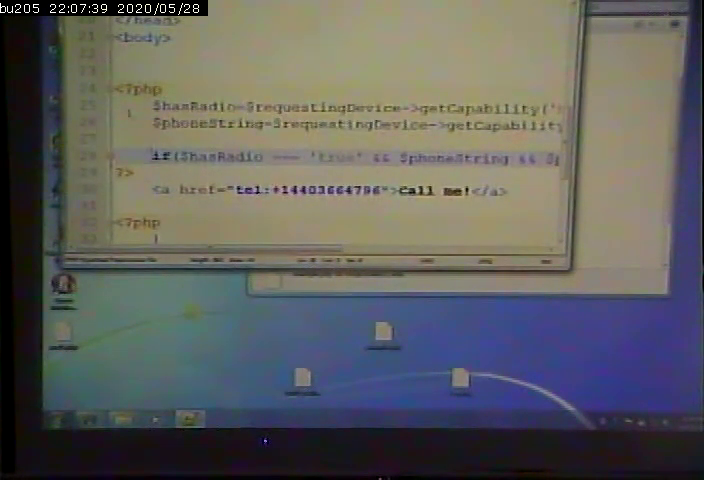
pyautogui.moveTo(152, 107); pyautogui.dragTo(125, 168)
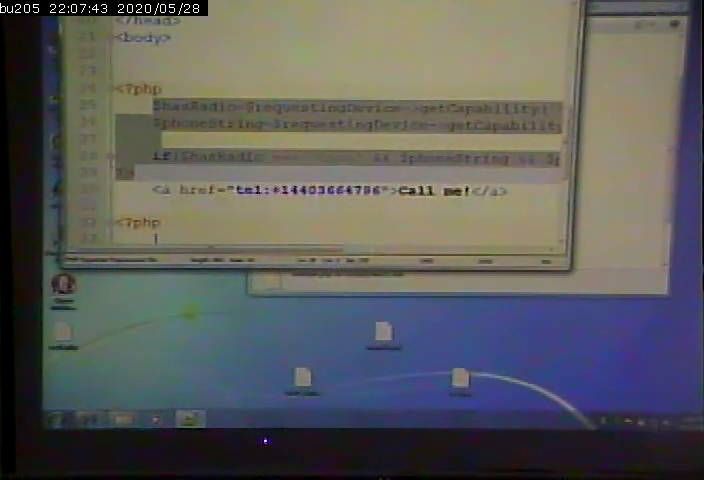
pyautogui.press('Down')
pyautogui.hotkey('shift', 'End')
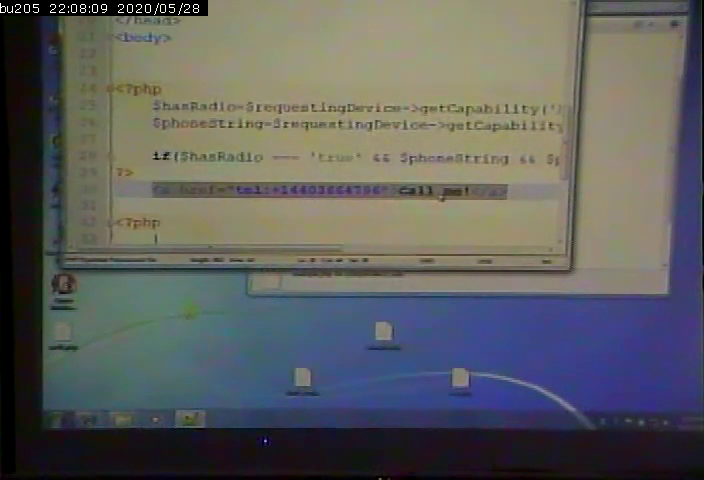
pyautogui.scroll(-2, 443, 196)
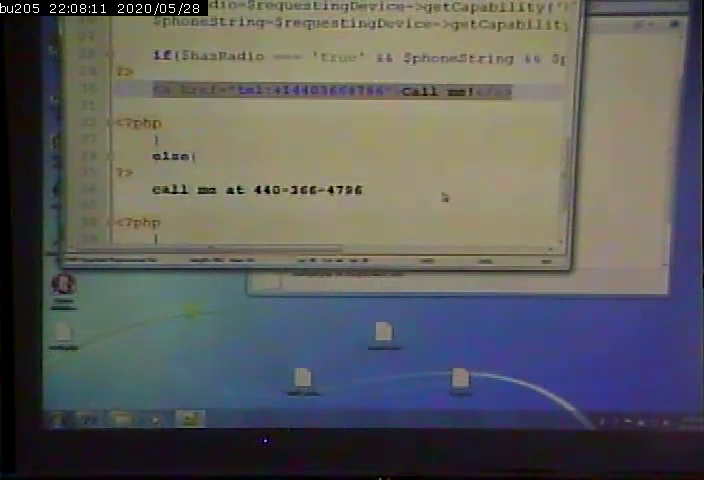
pyautogui.doubleClick(170, 156)
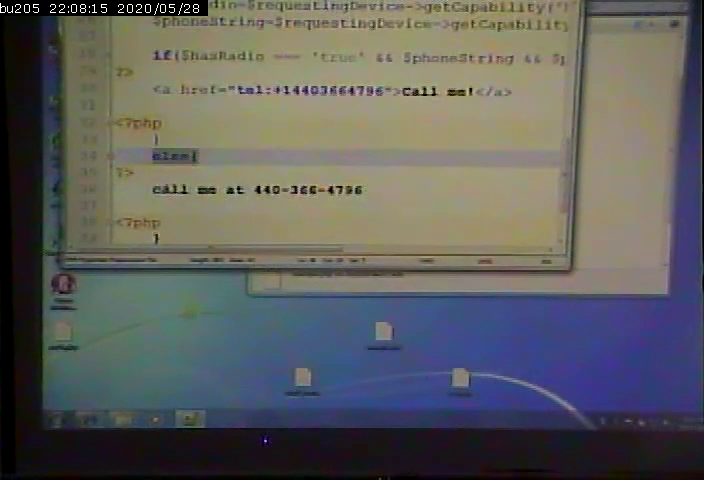
pyautogui.moveTo(152, 190); pyautogui.dragTo(361, 190)
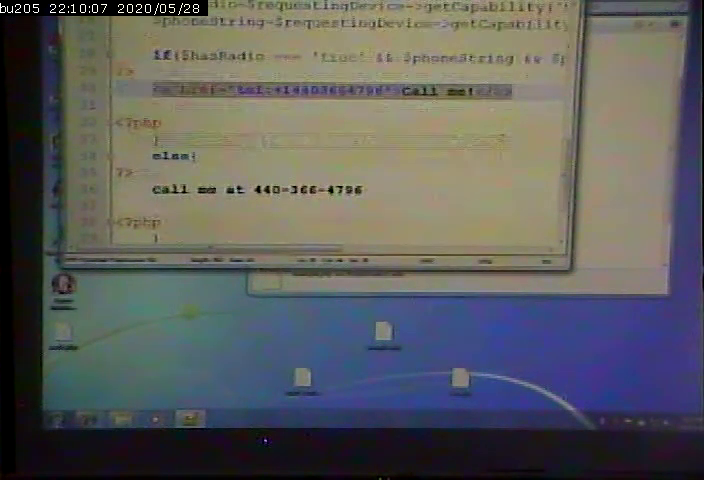
pyautogui.scroll(2, 340, 140)
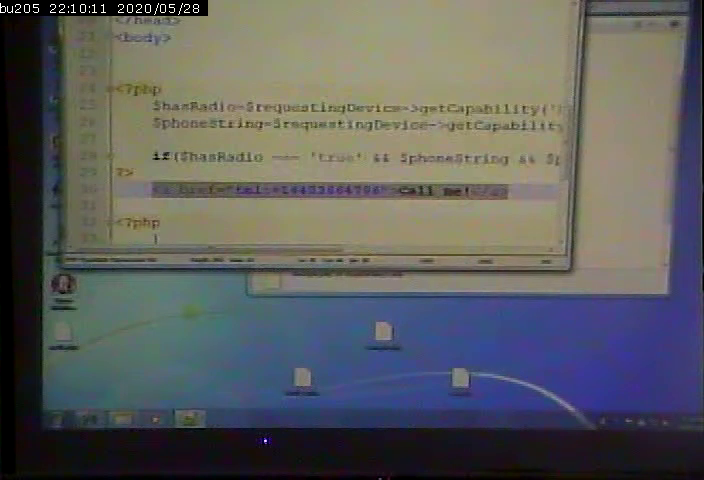
# - Delete the else fallback and the PHP capability check around the tel: "Call me!" link
pyautogui.moveTo(152, 104); pyautogui.dragTo(152, 158)
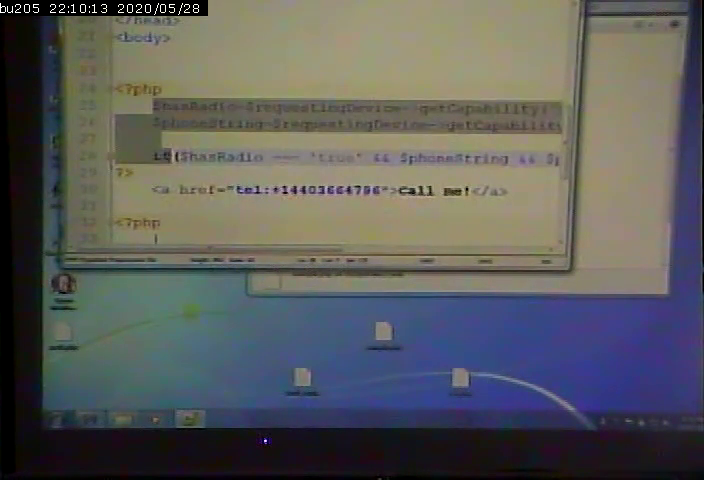
pyautogui.moveTo(172, 157); pyautogui.dragTo(186, 158)
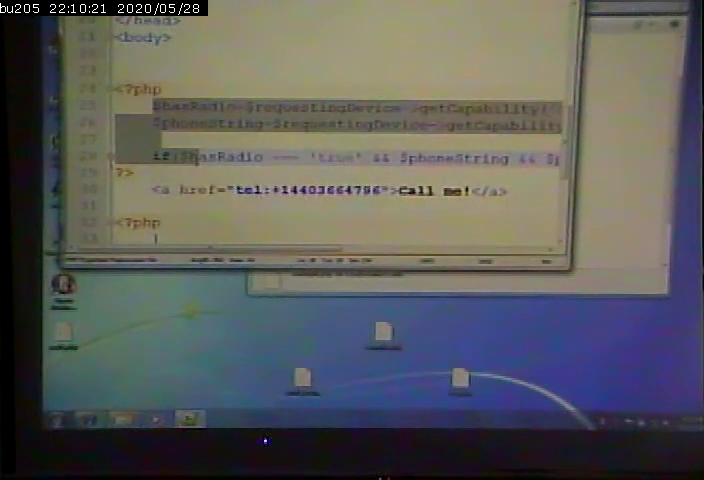
pyautogui.scroll(-3, 183, 157)
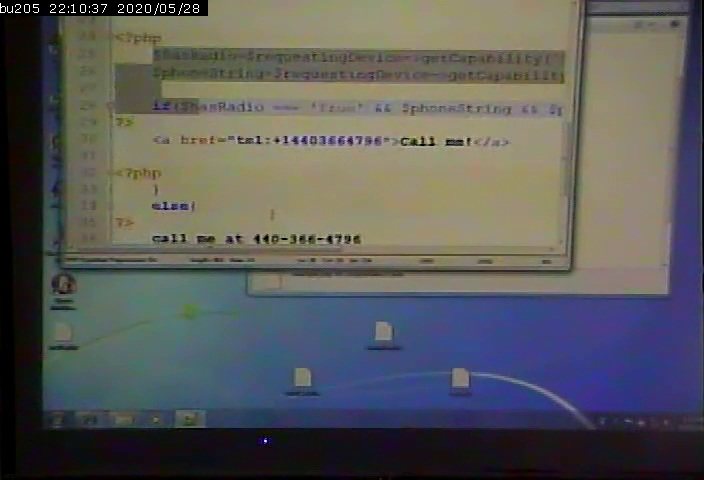
pyautogui.scroll(-2, 268, 213)
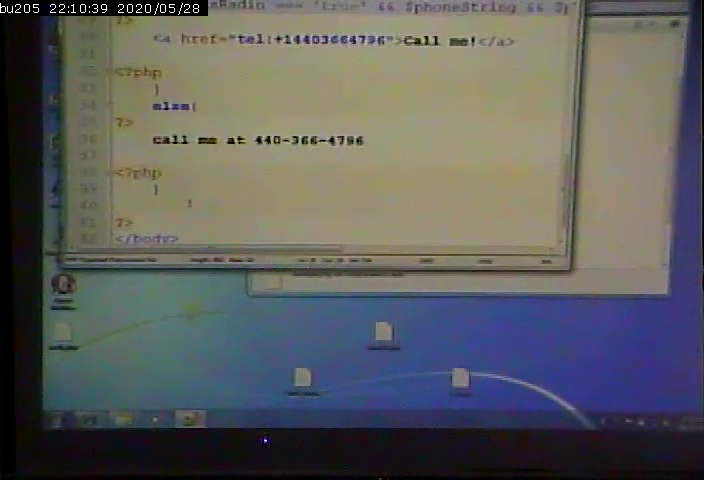
pyautogui.scroll(1, 188, 200)
pyautogui.scroll(-1, 188, 202)
pyautogui.scroll(-1, 188, 202)
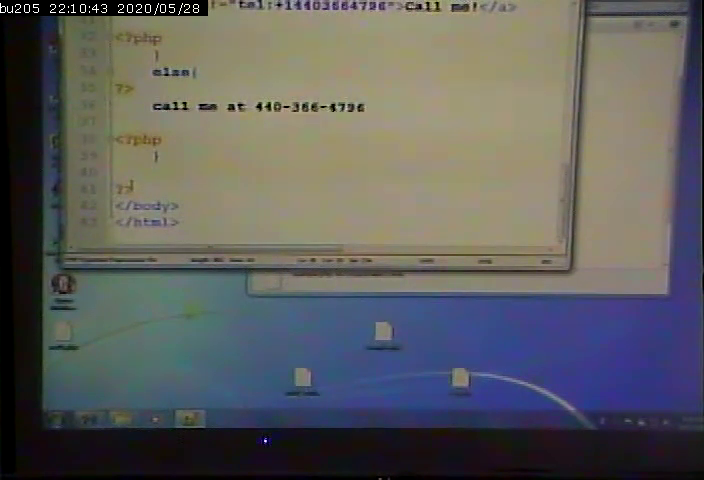
pyautogui.moveTo(130, 186); pyautogui.dragTo(108, 42)
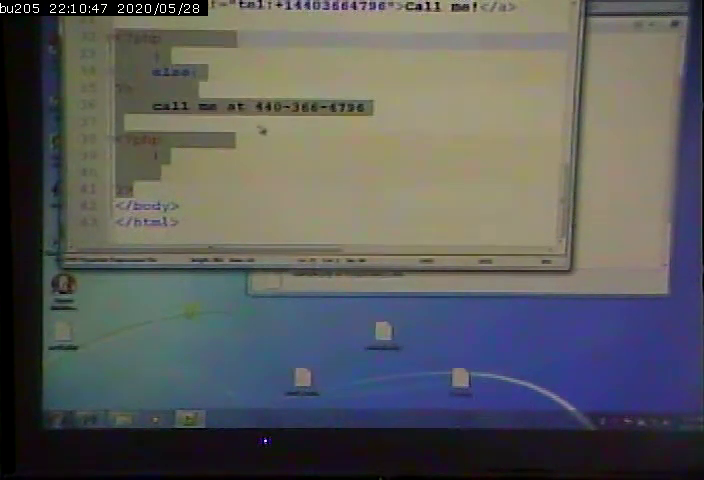
pyautogui.press('Delete')
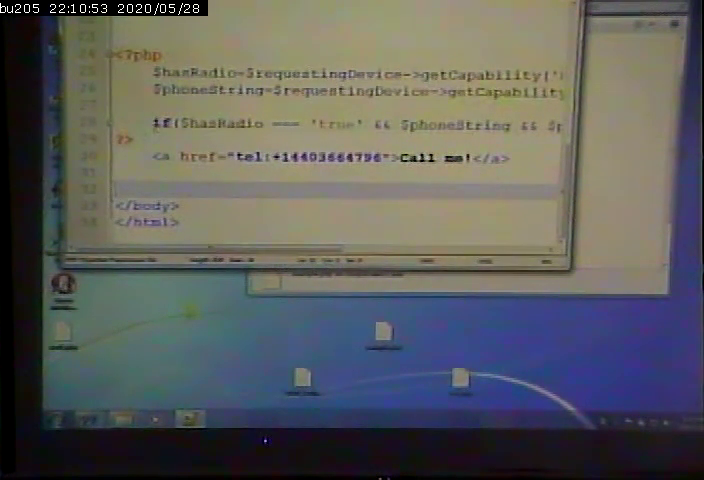
pyautogui.moveTo(128, 138); pyautogui.dragTo(118, 90)
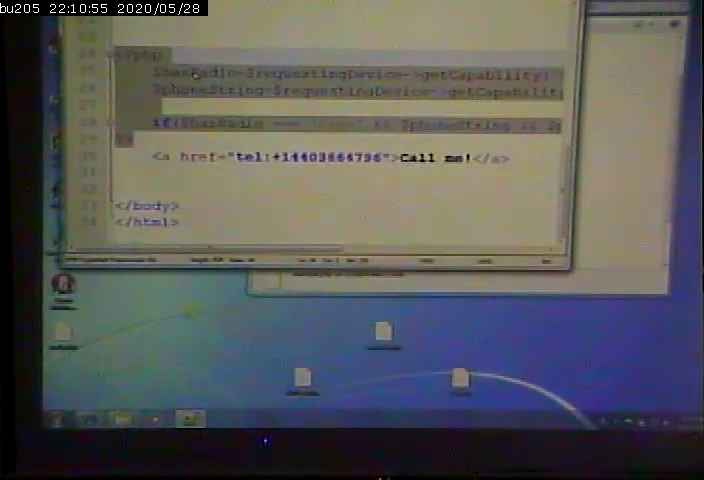
pyautogui.press('Delete')
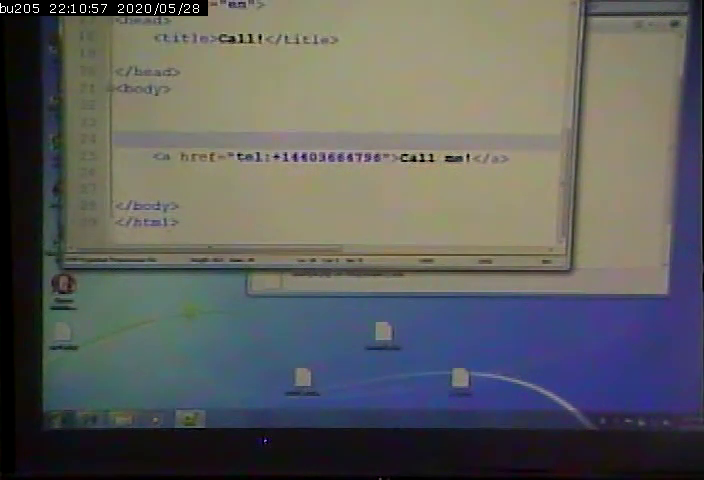
# - Save the page under a new example file name and view it in the browser
pyautogui.hotkey('alt', 'f')
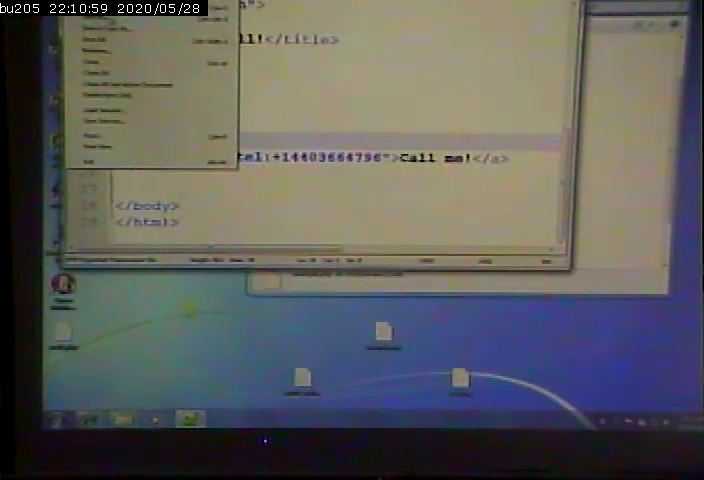
pyautogui.press('a')
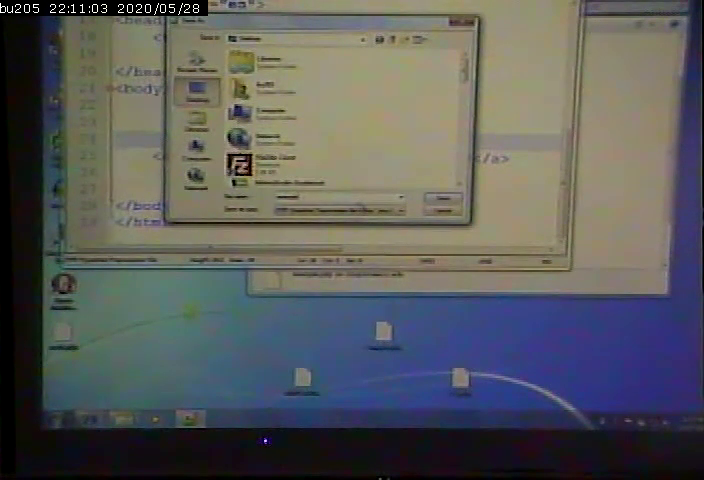
pyautogui.press('Return')
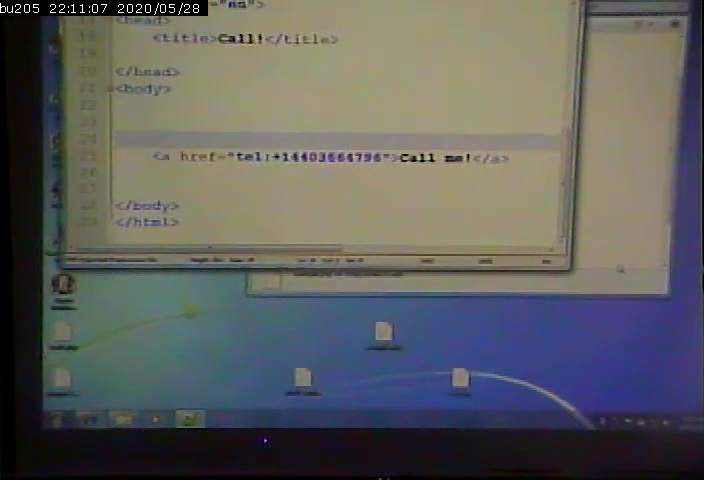
pyautogui.hotkey('alt', 'Tab')
pyautogui.scroll(-2, 560, 238)
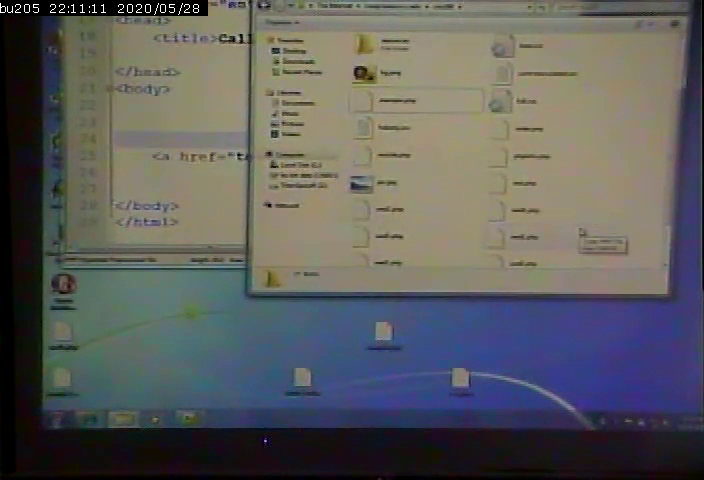
pyautogui.scroll(-2, 582, 234)
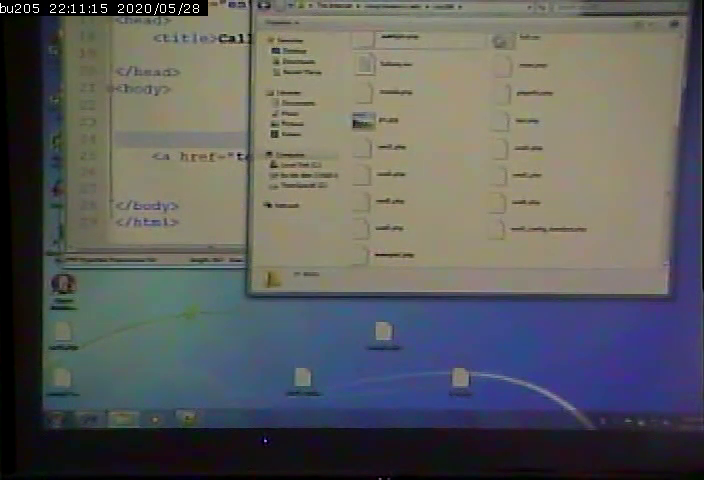
pyautogui.moveTo(121, 418)
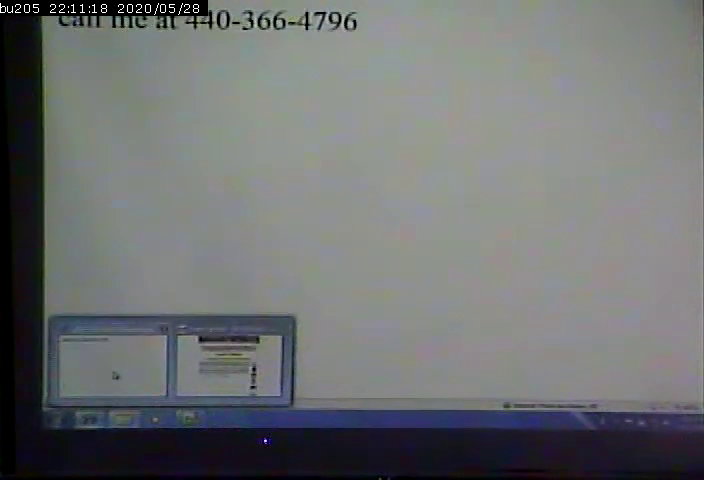
pyautogui.click(114, 375)
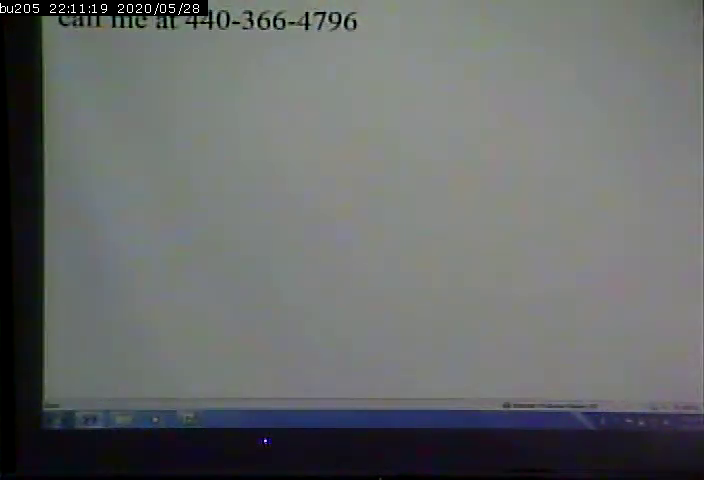